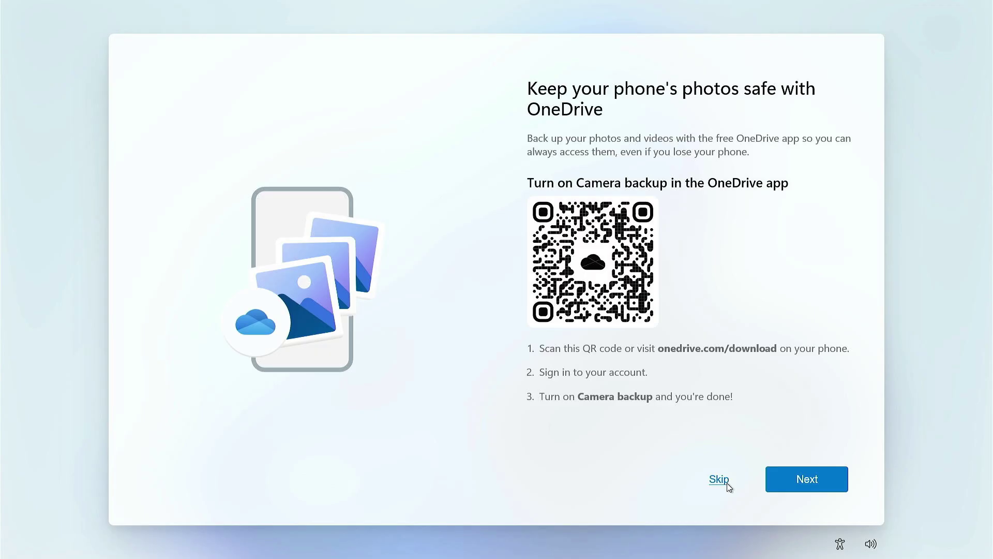
- Skip the OneDrive camera photo backup page in Windows 11 Setup
click(719, 479)
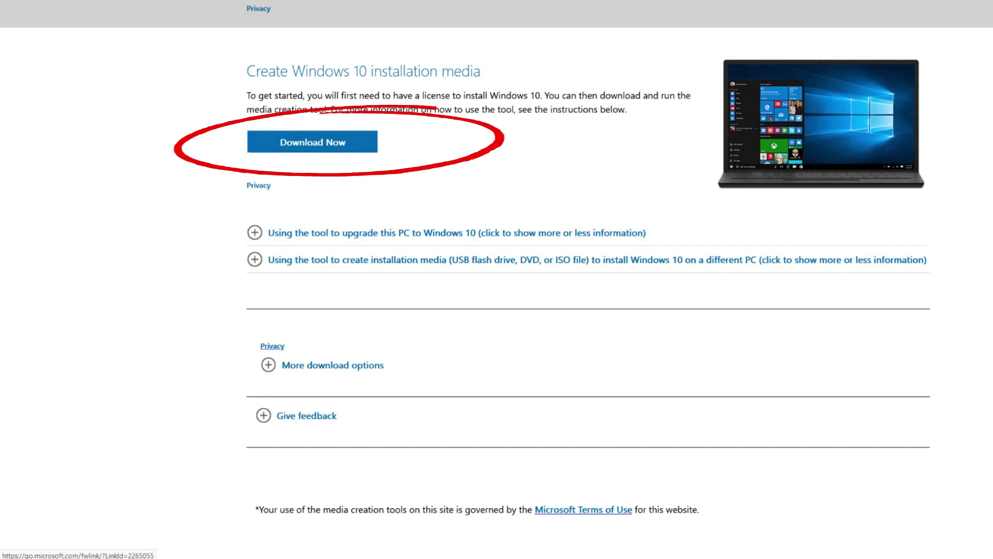
- Download the Windows 10 Media Creation Tool, MediaCreationTool_22H2.exe
click(313, 142)
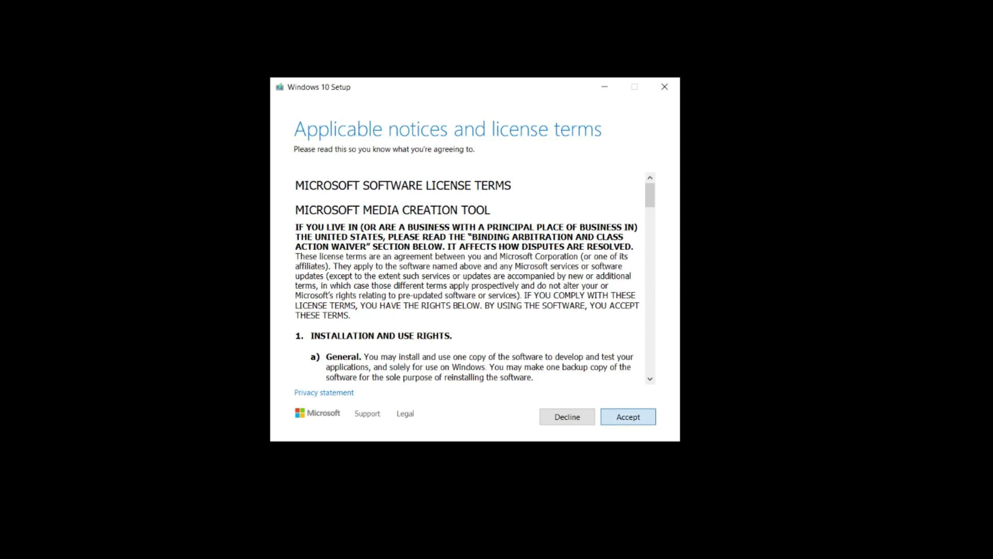
- Accept the license terms and choose to create installation media for another PC
key(Return)
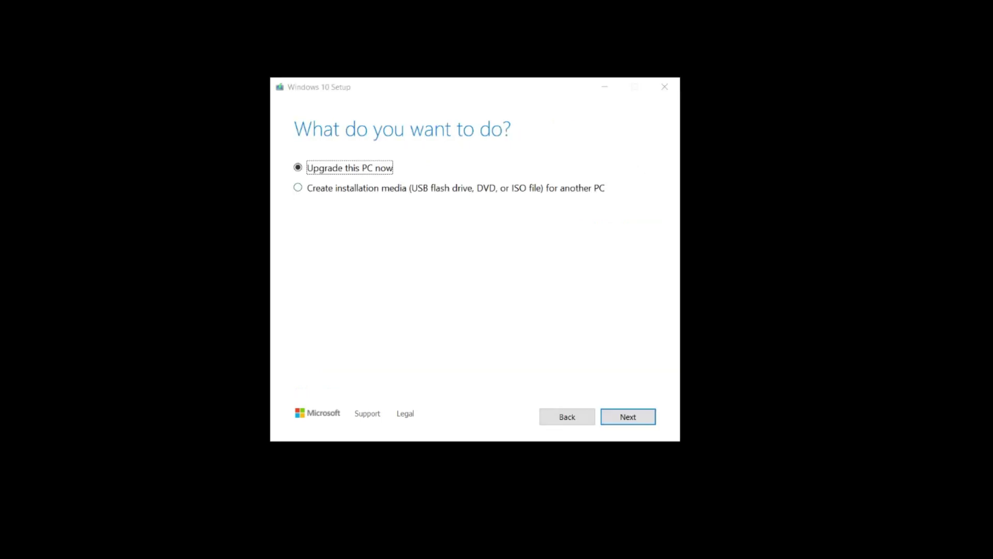
click(455, 188)
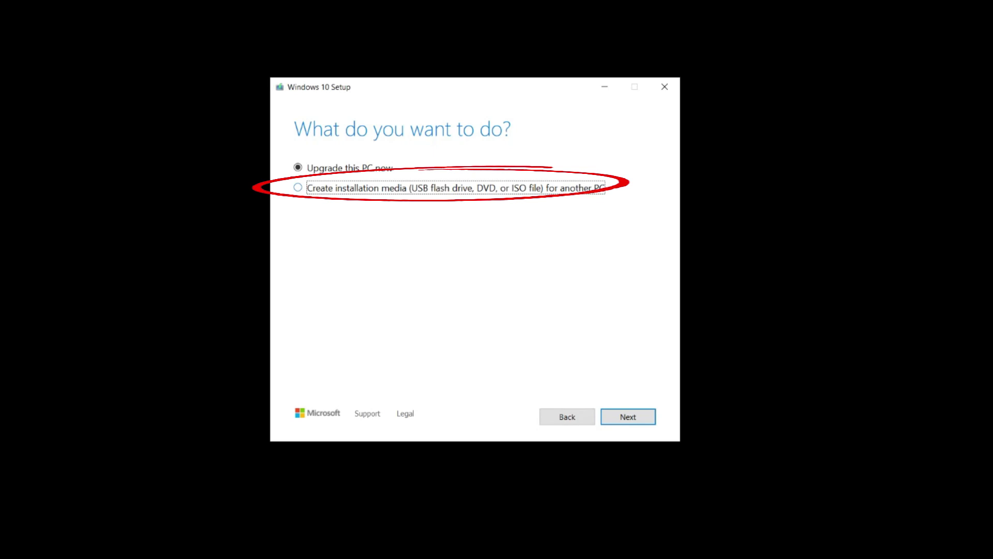
click(455, 188)
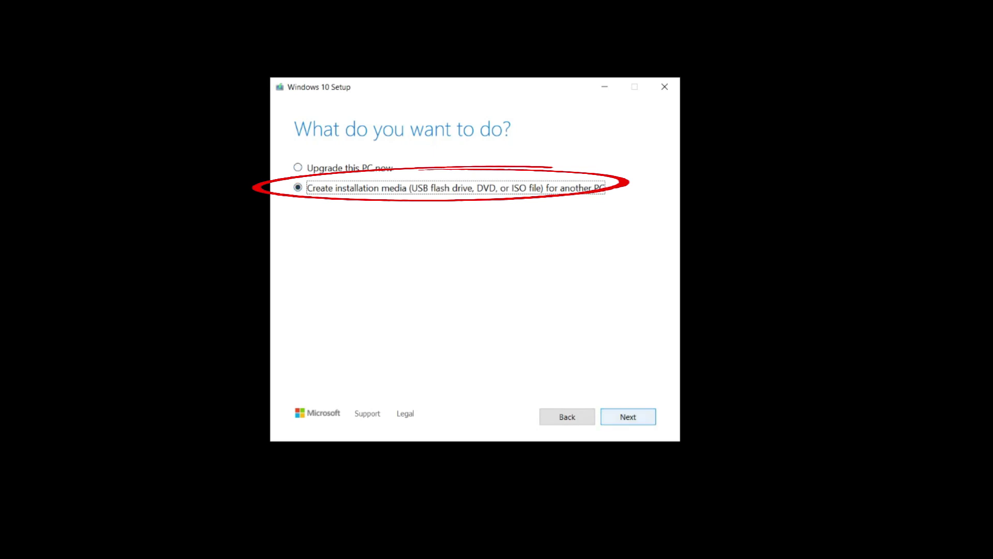
click(629, 417)
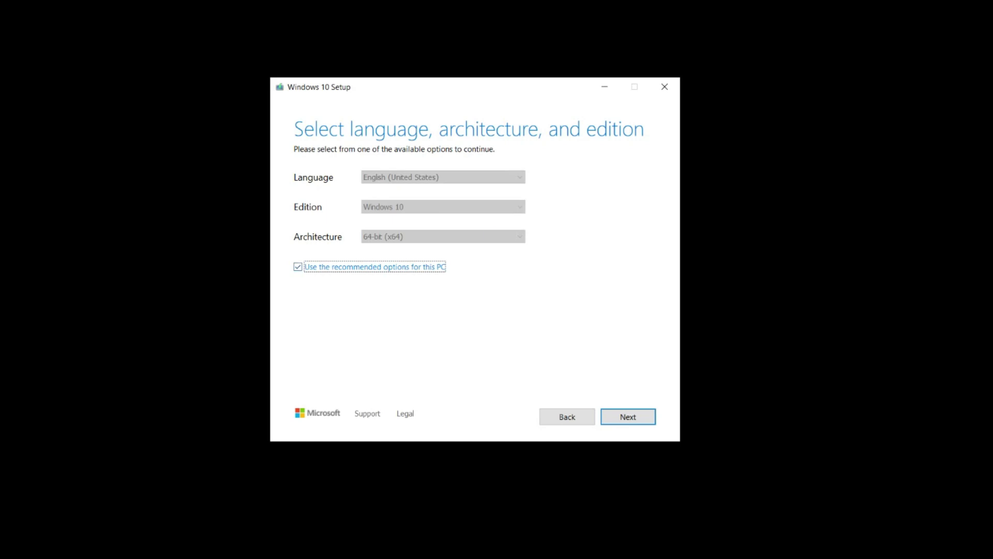
- Turn off recommended options, keeping English (United States), Windows 10, 64-bit (x64)
key(space)
click(443, 206)
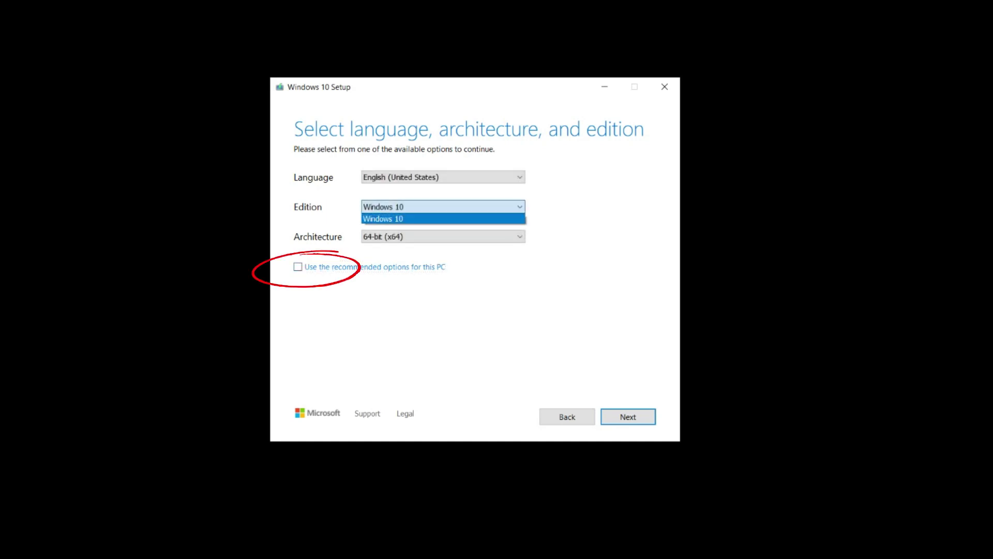
click(443, 216)
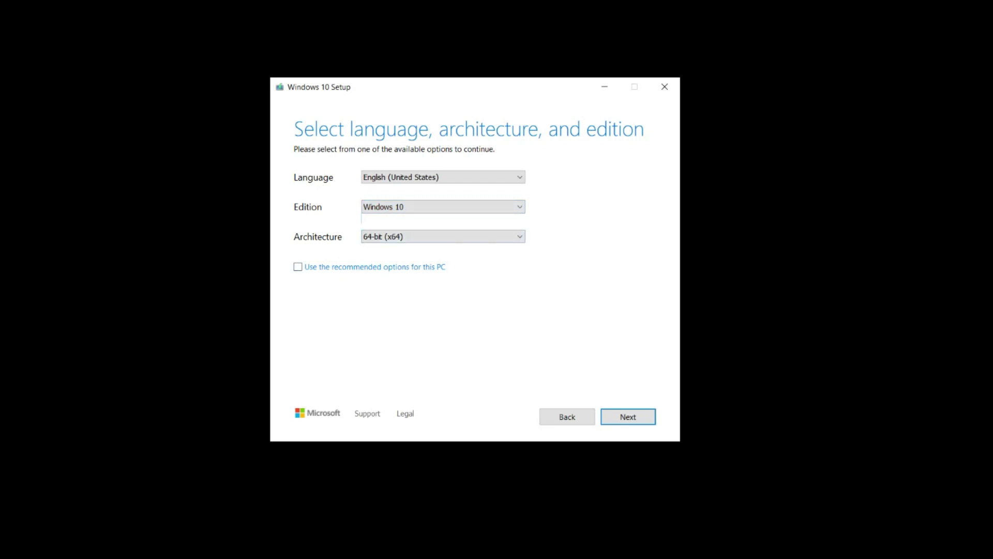
key(Return)
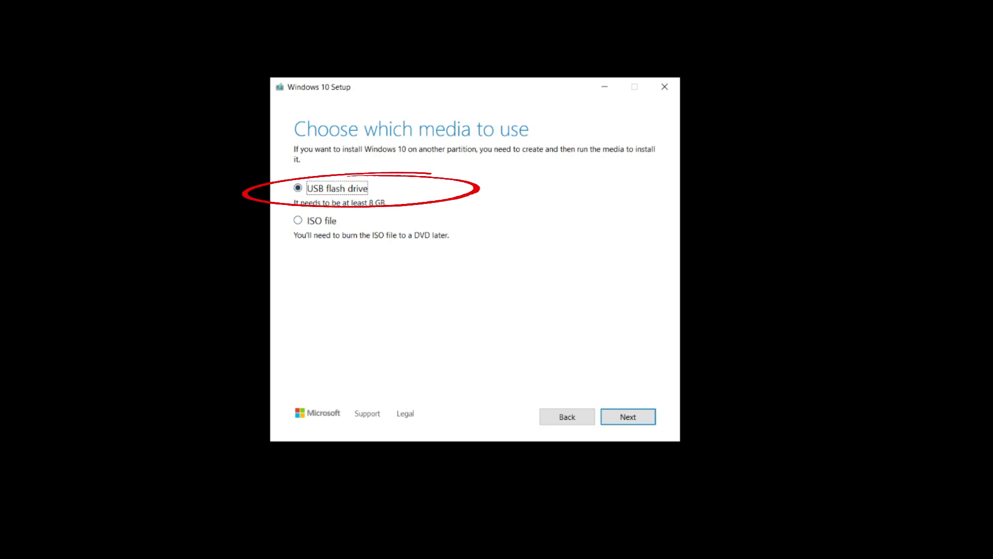
- Write Windows 10 to the USB flash drive and finish once it's ready
key(Return)
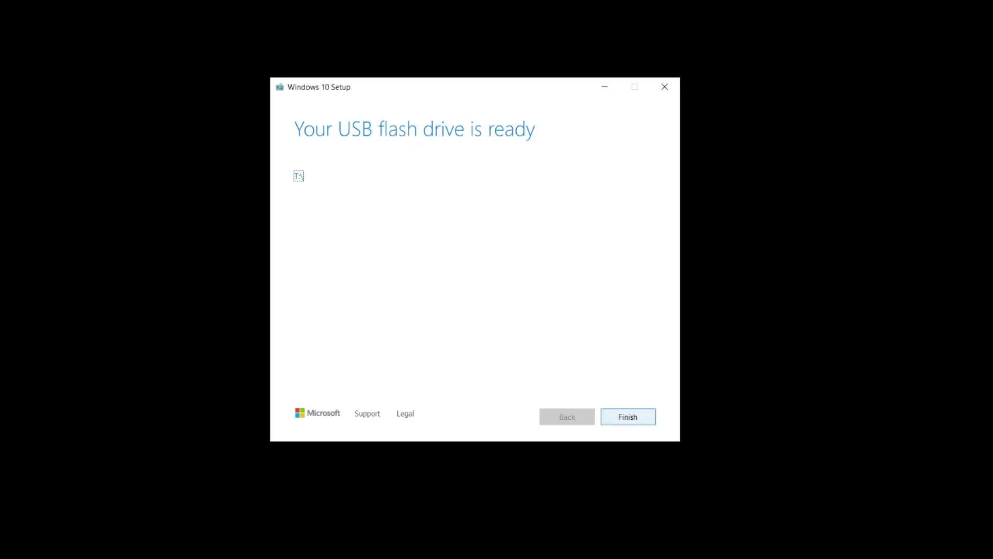
key(Return)
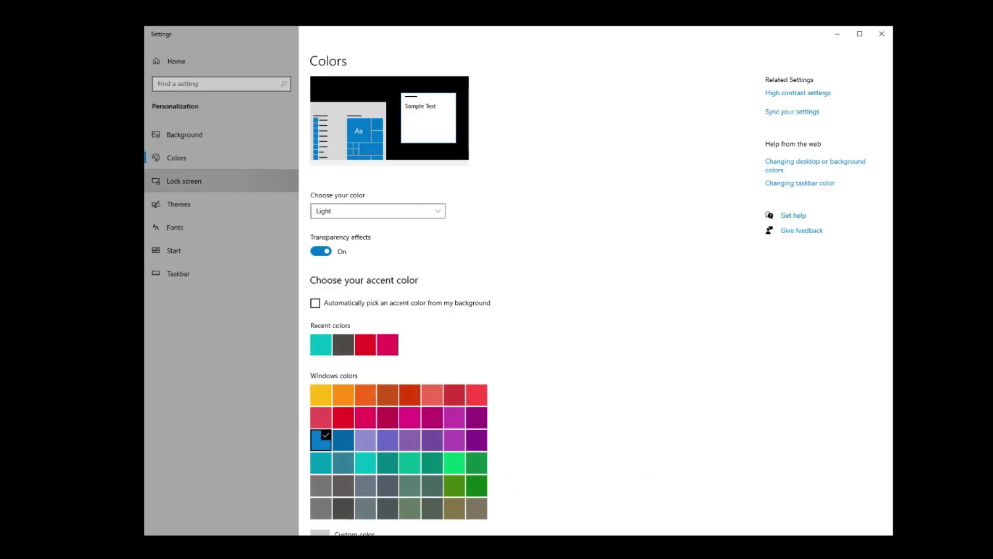
- Browse the Lock screen, Themes, Fonts, Start and Taskbar personalization pages
click(183, 181)
click(179, 204)
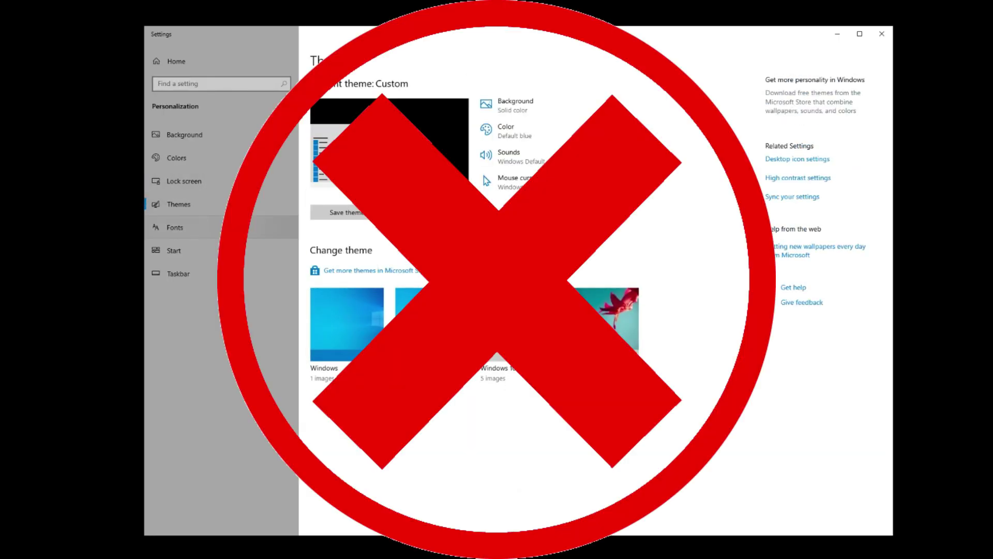
click(175, 227)
click(174, 251)
click(179, 274)
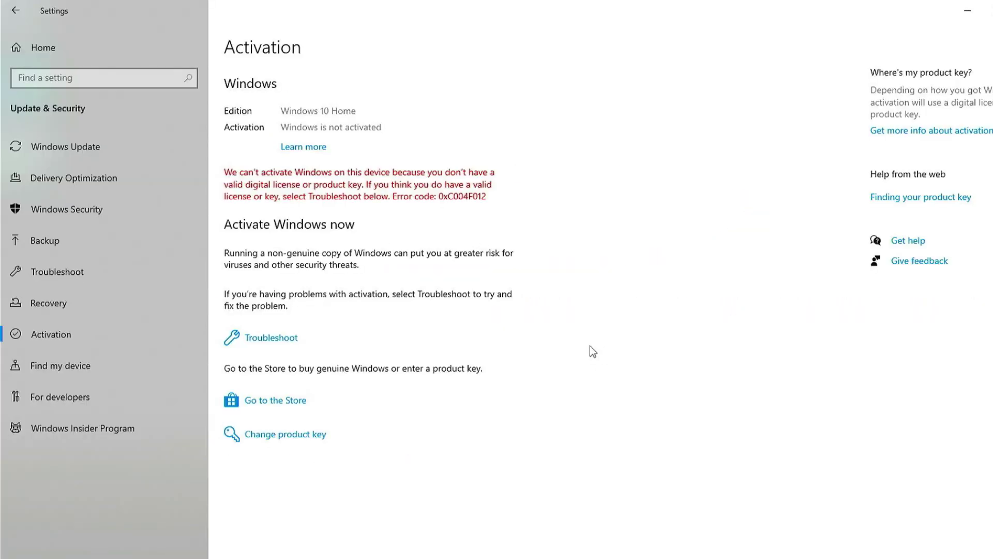
- Enter a new product key and activate Windows with it
click(321, 433)
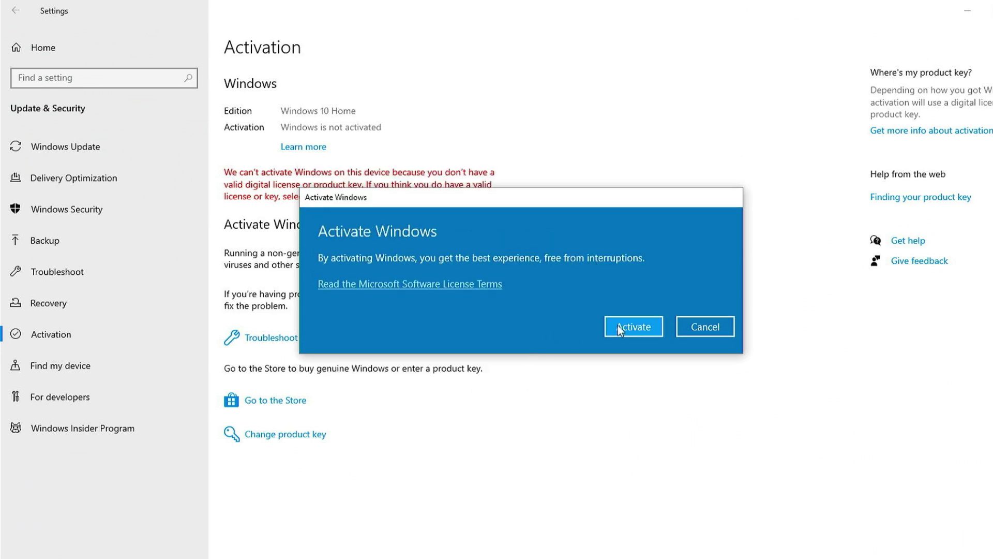
click(618, 327)
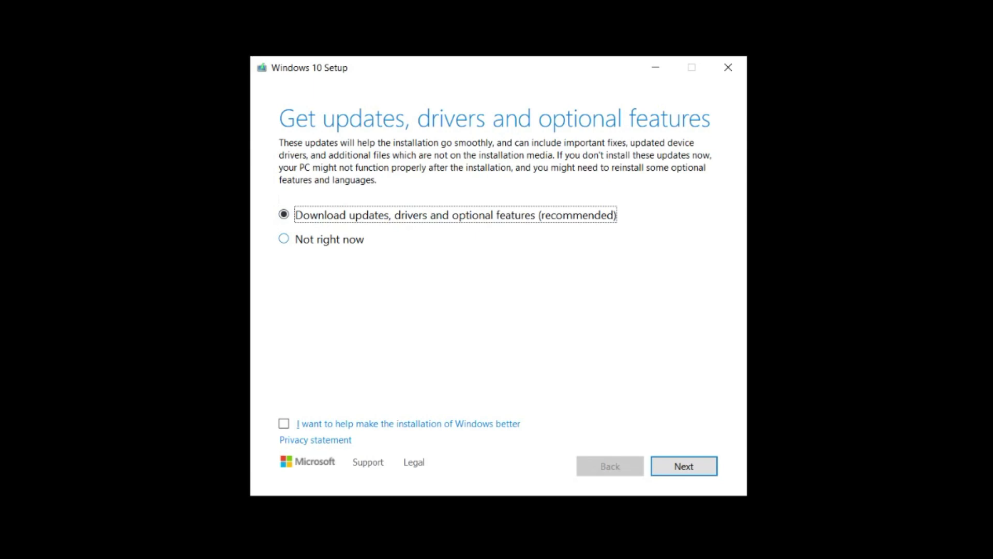
- Accept Windows 10 Setup's license terms and confirm keeping nothing
key(Return)
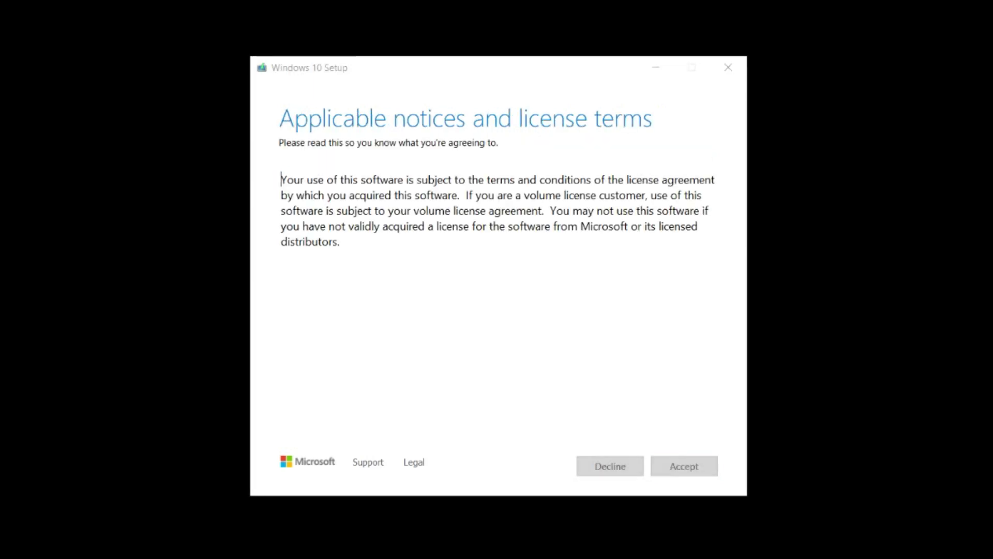
key(Return)
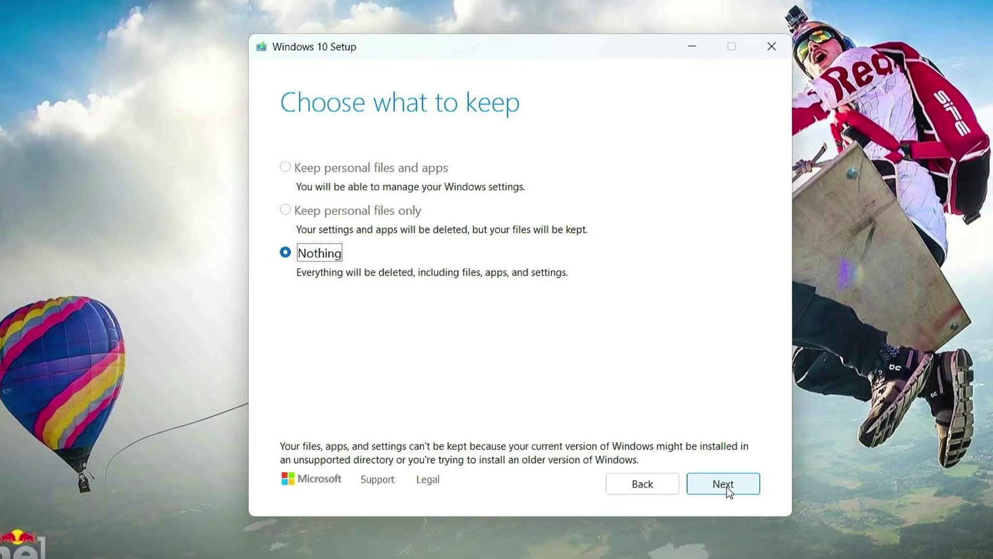
click(747, 500)
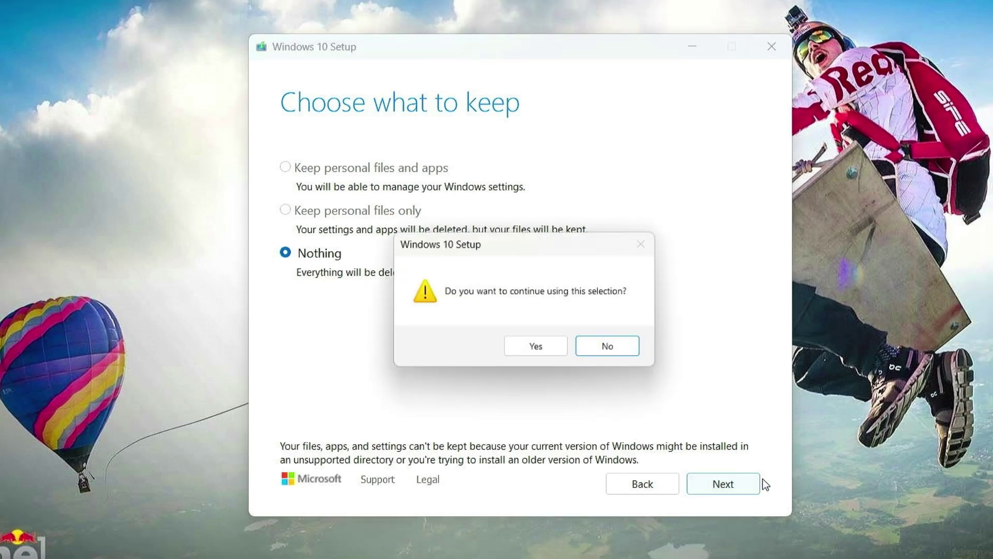
click(530, 351)
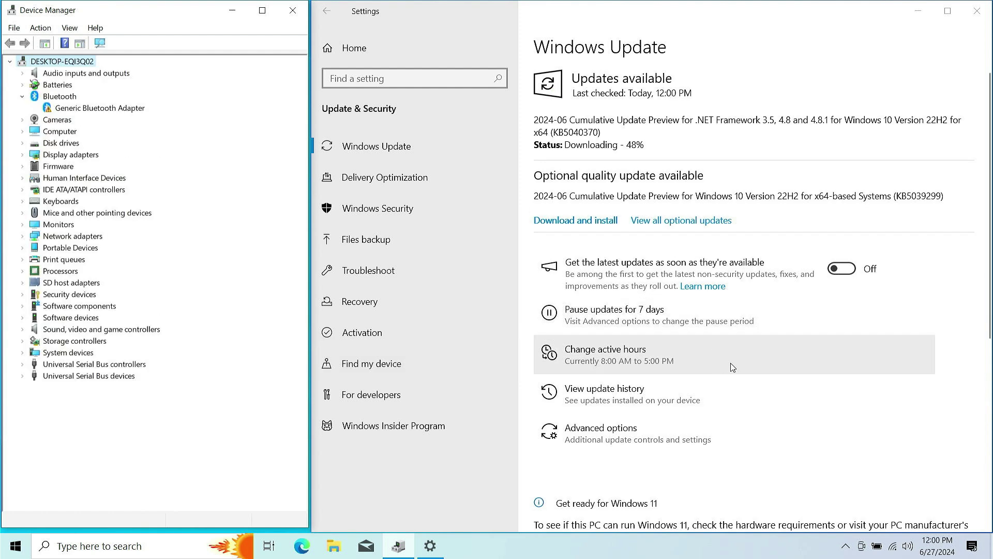
- Switch to the Activation page in Settings
click(414, 351)
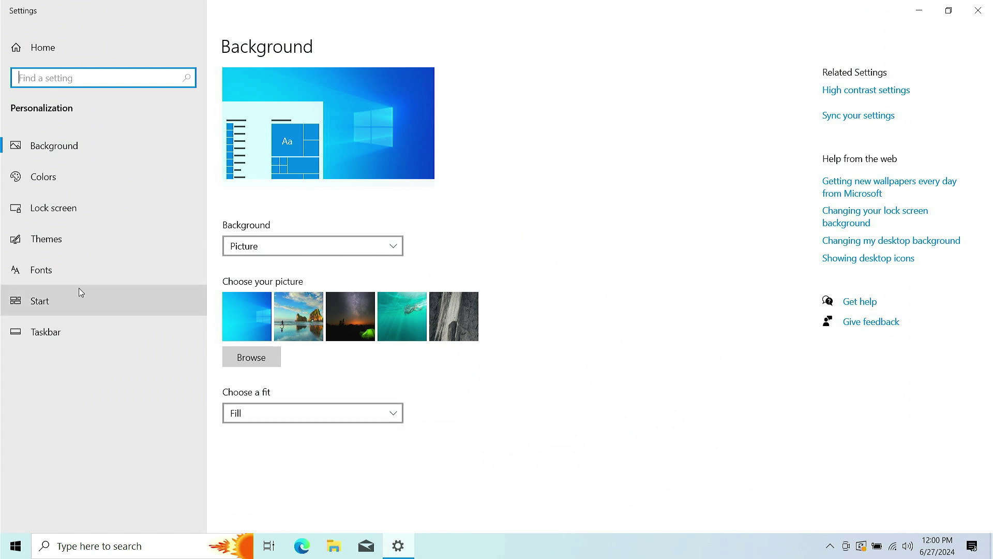
- Show the Themes page in Personalization settings
click(77, 230)
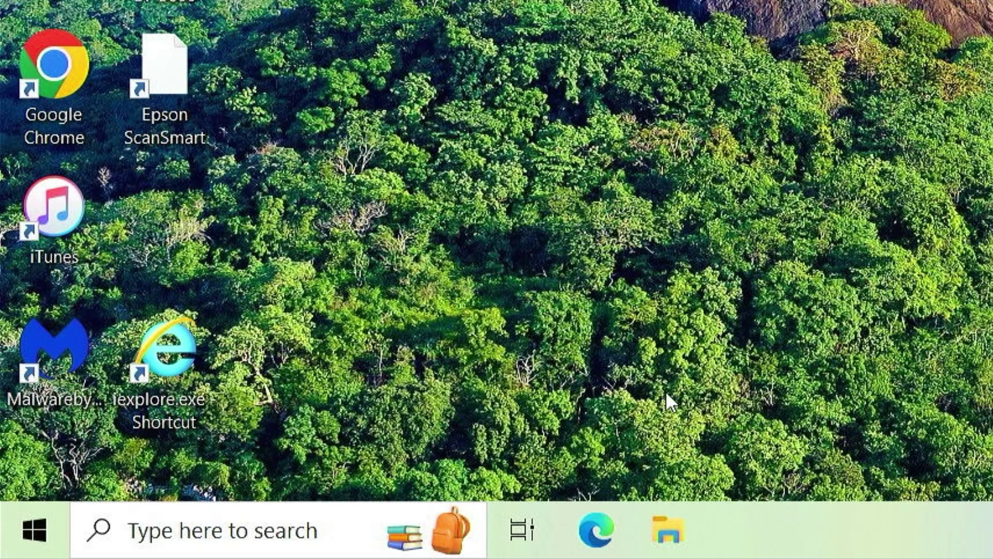
- From Settings > Update & Security > Recovery, choose Get started to roll back to the previous Windows 10
click(34, 530)
click(34, 394)
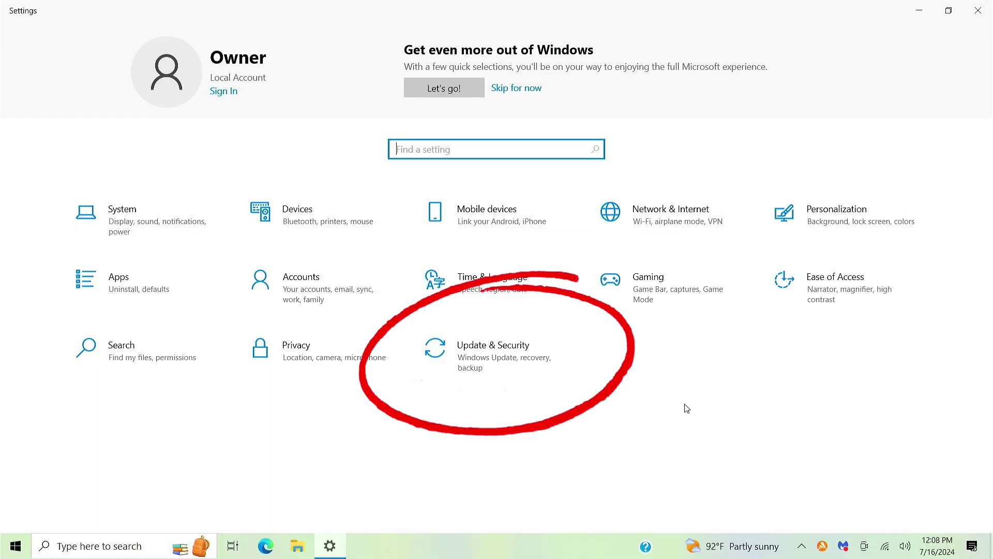
click(496, 369)
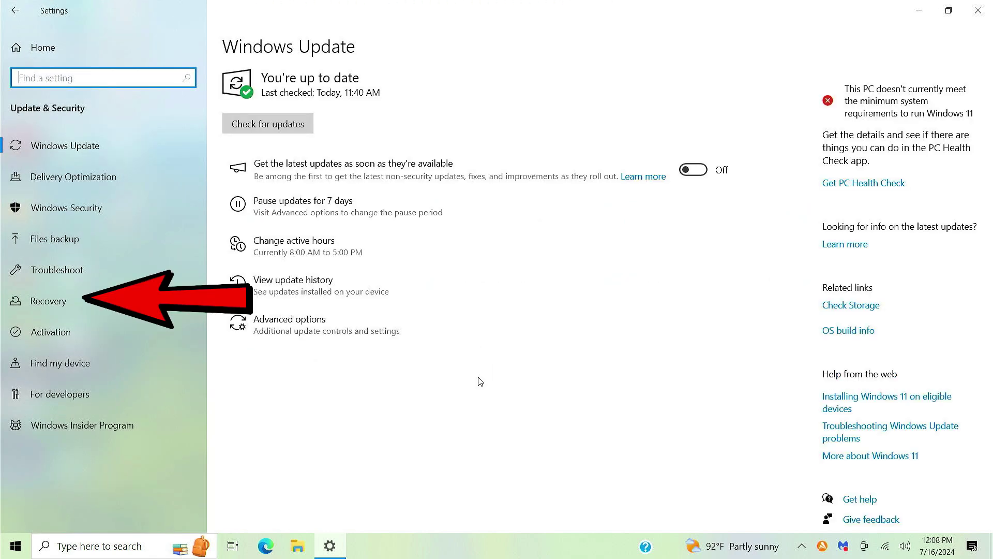
click(46, 302)
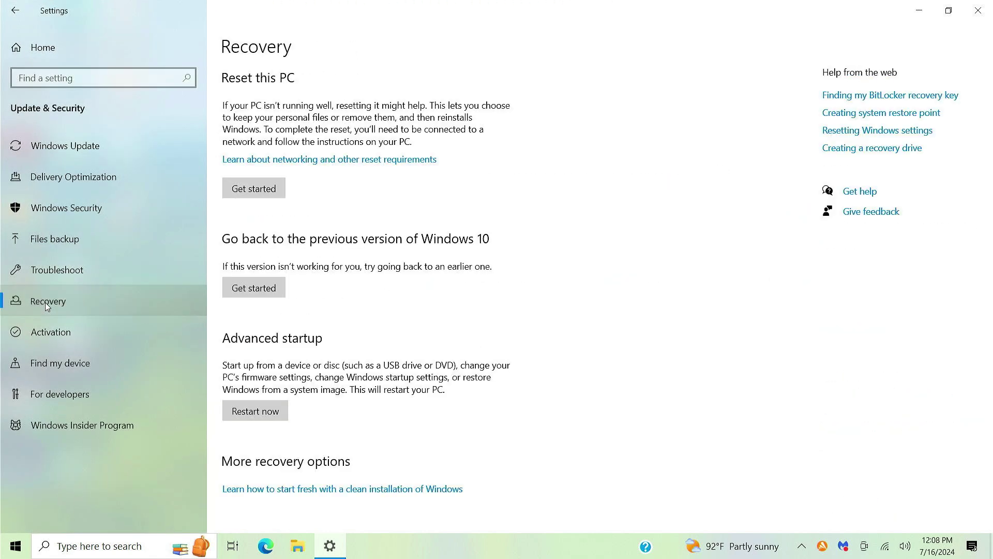
click(263, 289)
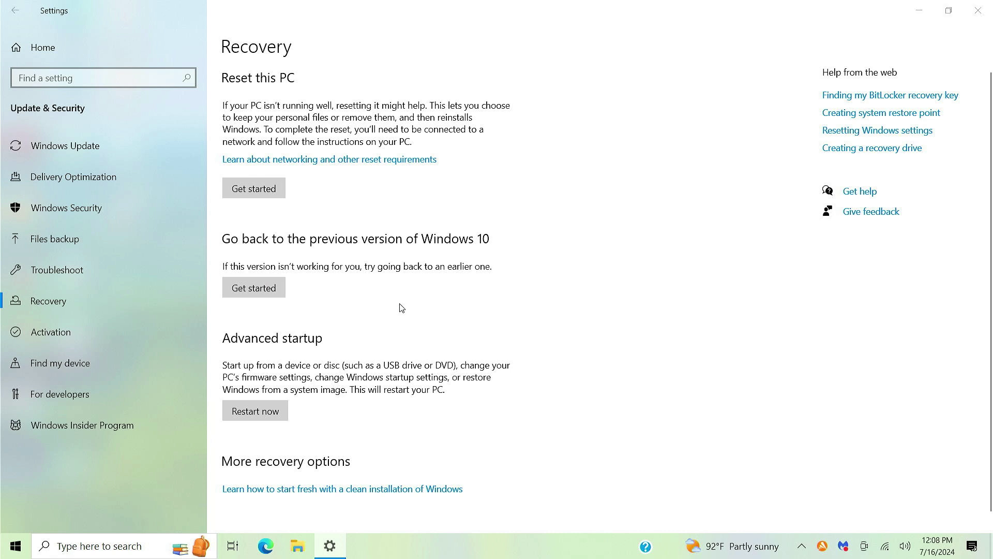